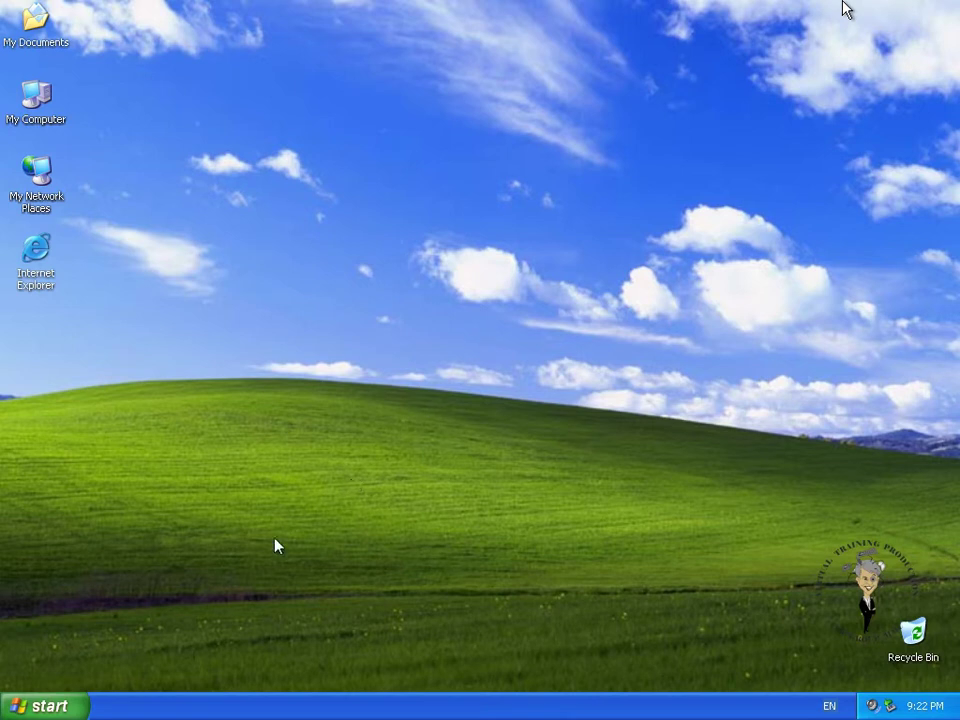
# Step: Open the Keyboard Properties dialog from the Control Panel
pyautogui.click(45, 703)
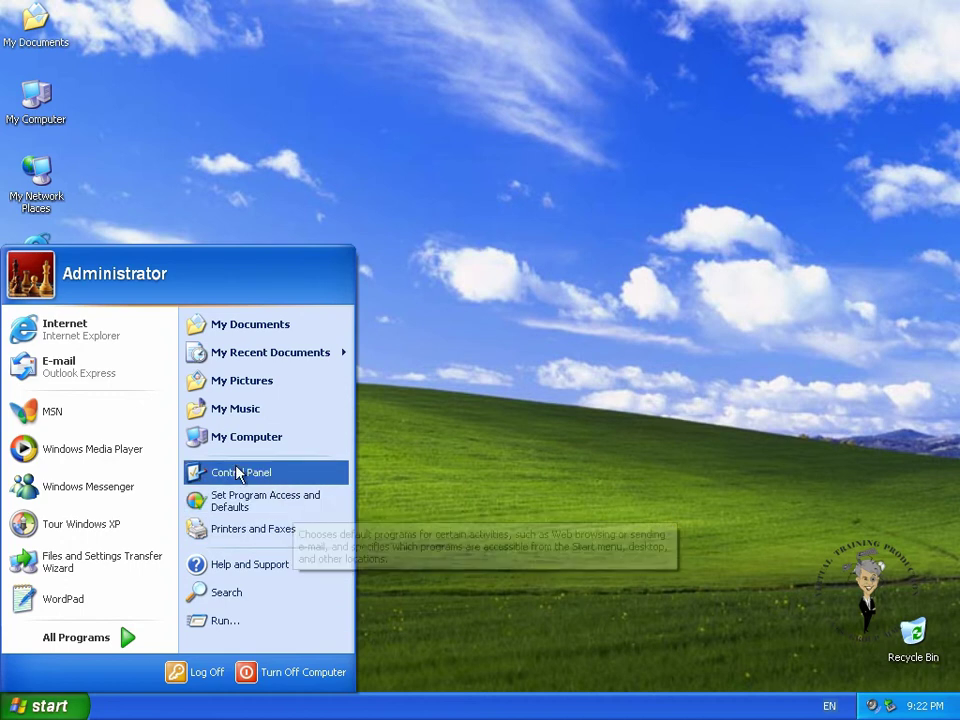
pyautogui.click(266, 472)
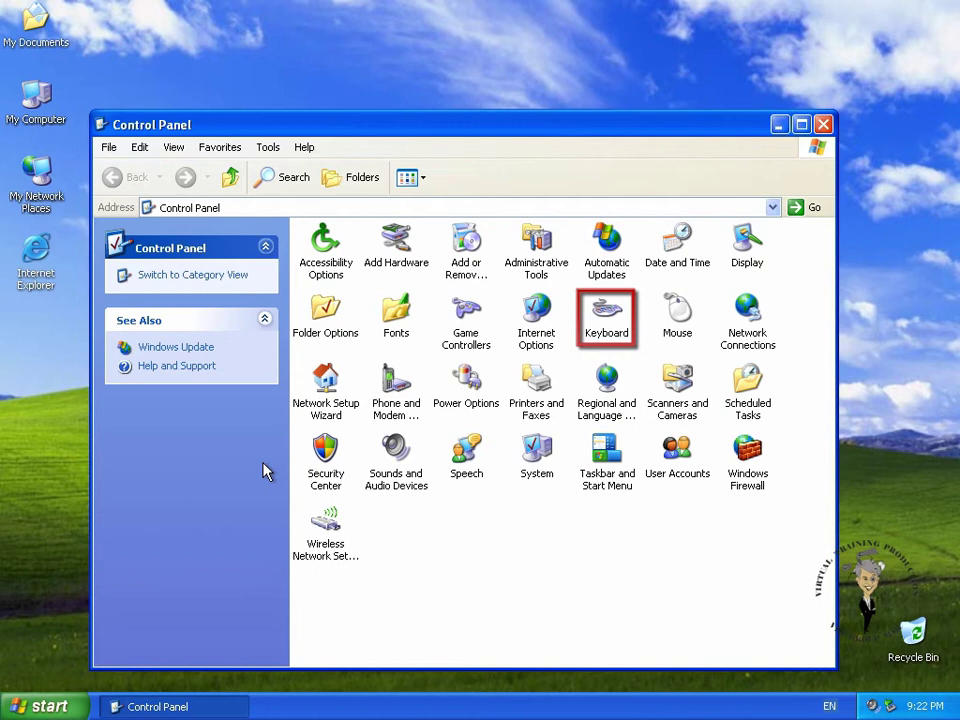
pyautogui.doubleClick(607, 318)
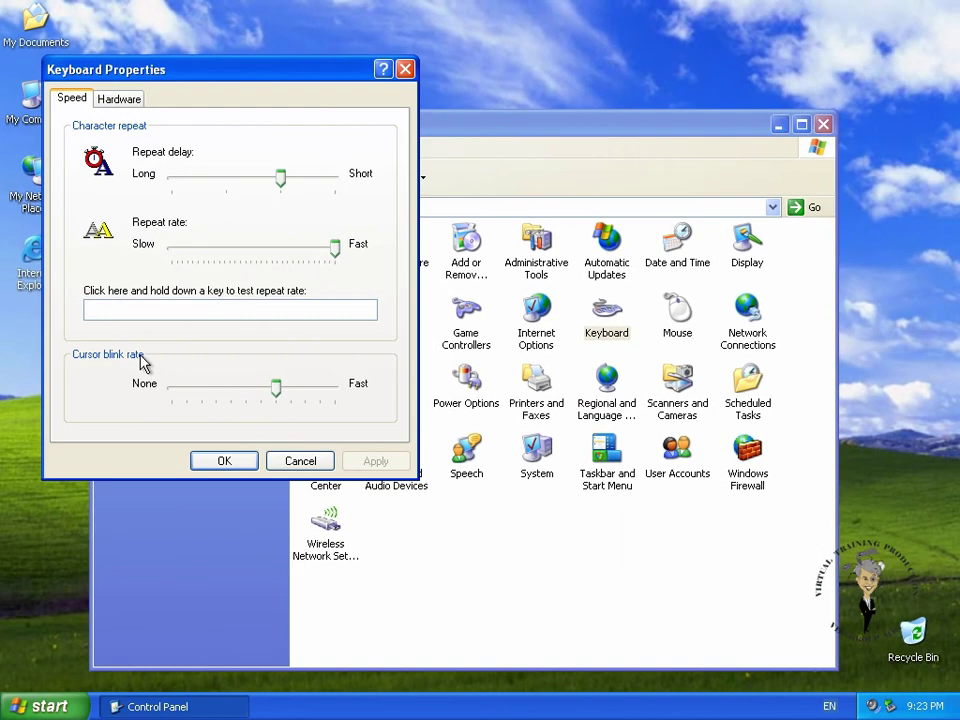
# Step: Open WordPad from the accessories and move its window beside the Keyboard Properties dialog so the settings stay visible
pyautogui.click(42, 708)
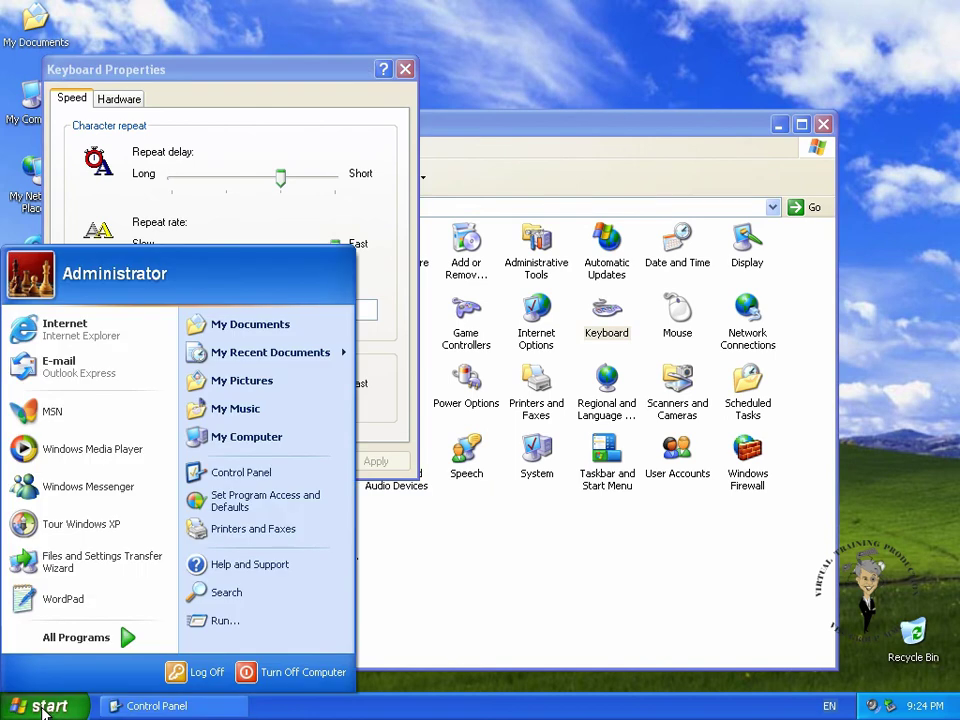
pyautogui.click(75, 640)
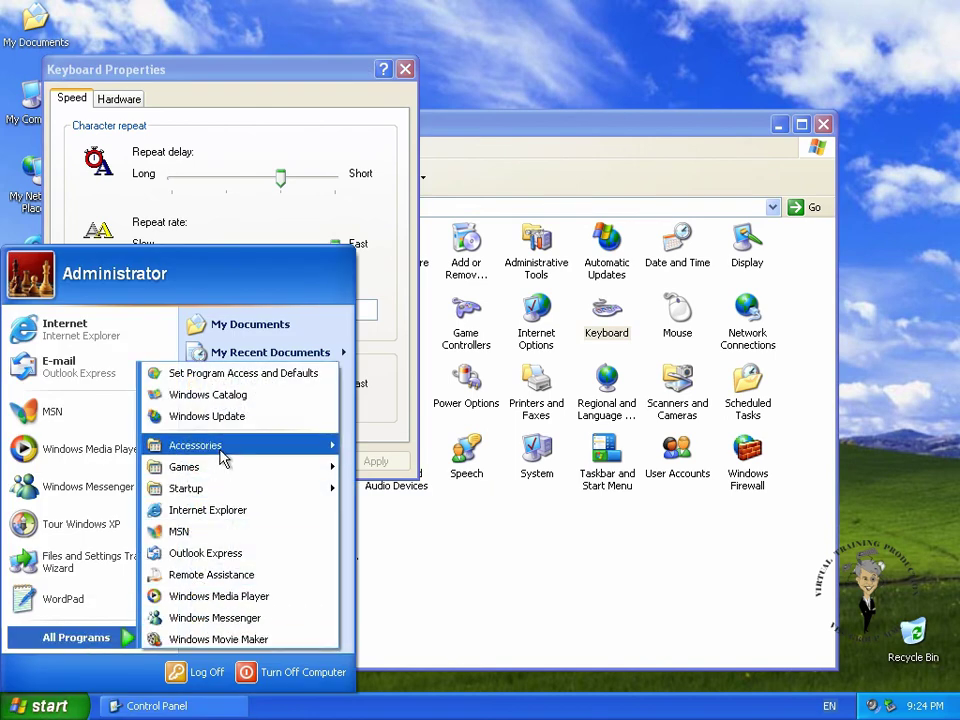
pyautogui.moveTo(222, 457)
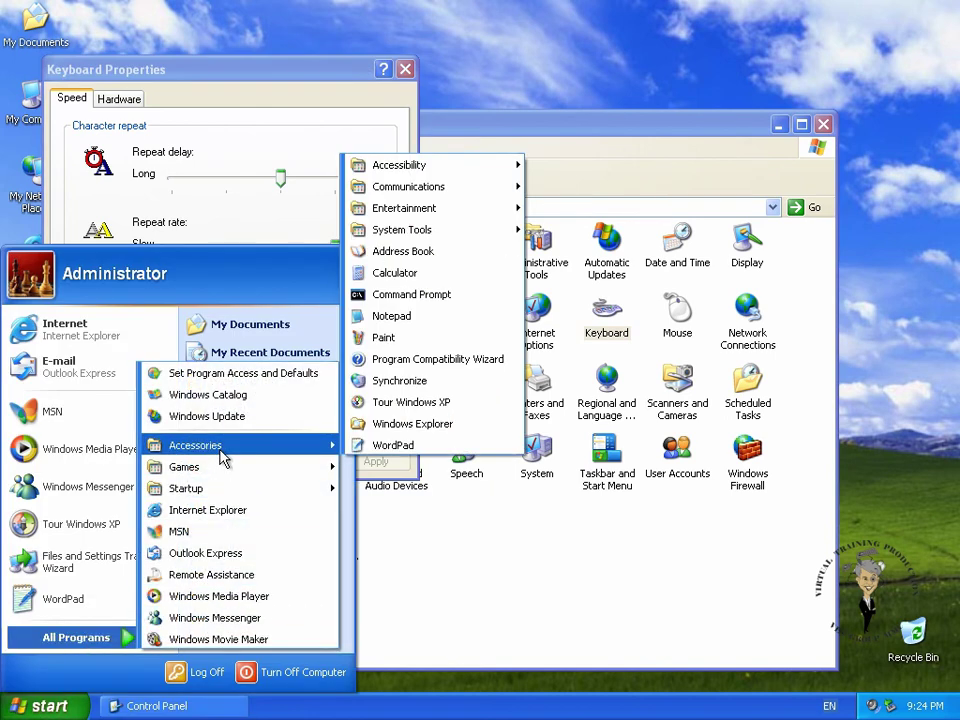
pyautogui.click(409, 450)
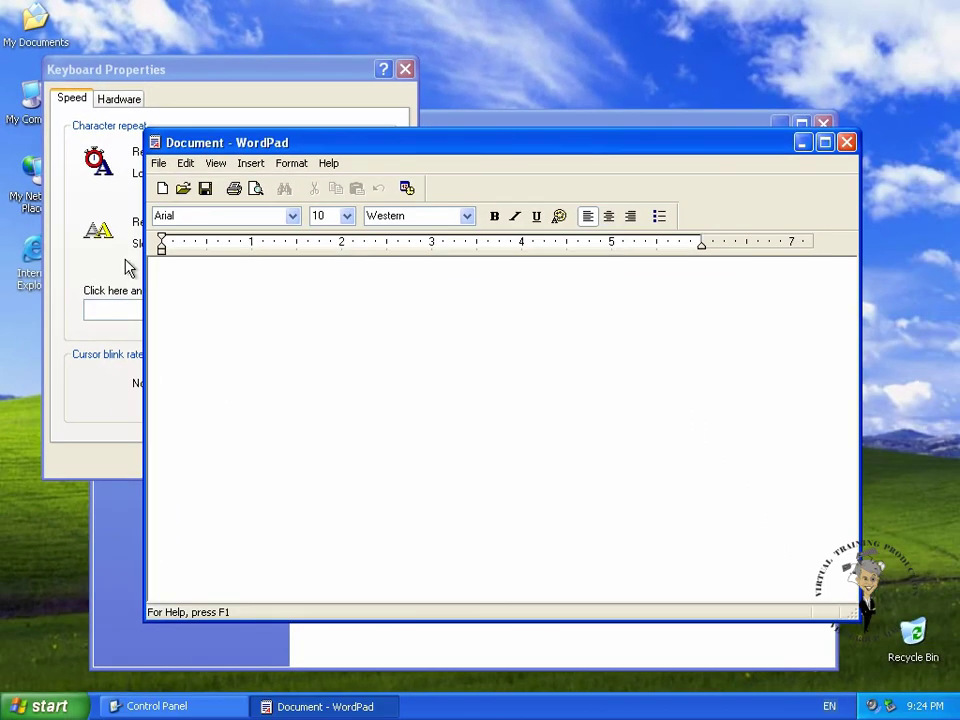
pyautogui.moveTo(205, 142); pyautogui.dragTo(460, 130)
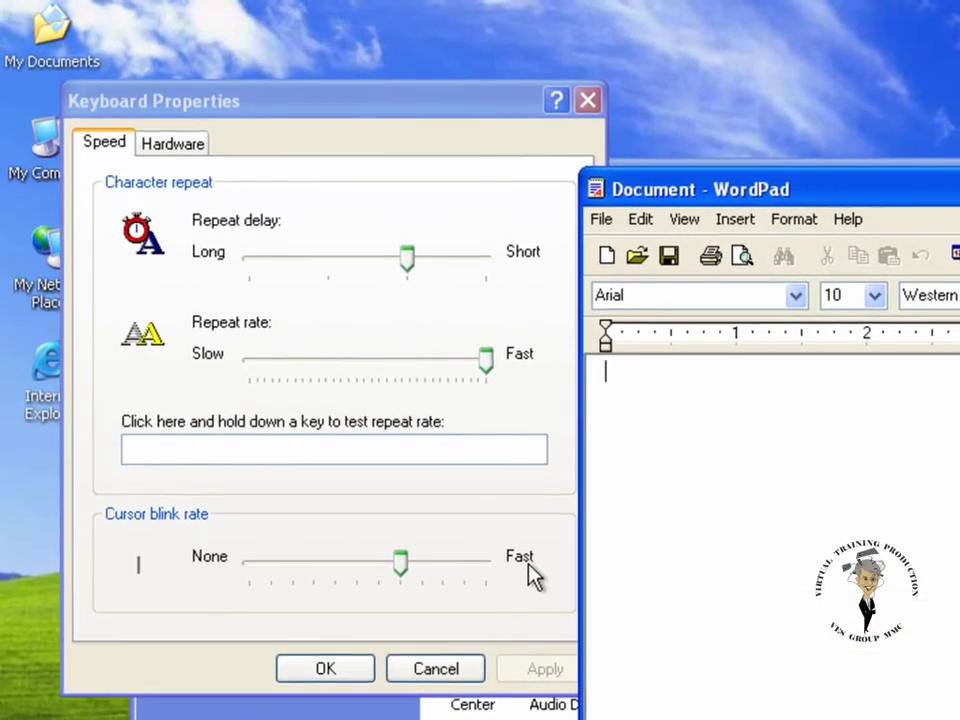
# Step: Try the cursor blink rate at Fast, None and mid-scale, checking the insertion point in the WordPad document each time
pyautogui.moveTo(403, 566); pyautogui.dragTo(487, 565)
pyautogui.click(748, 546)
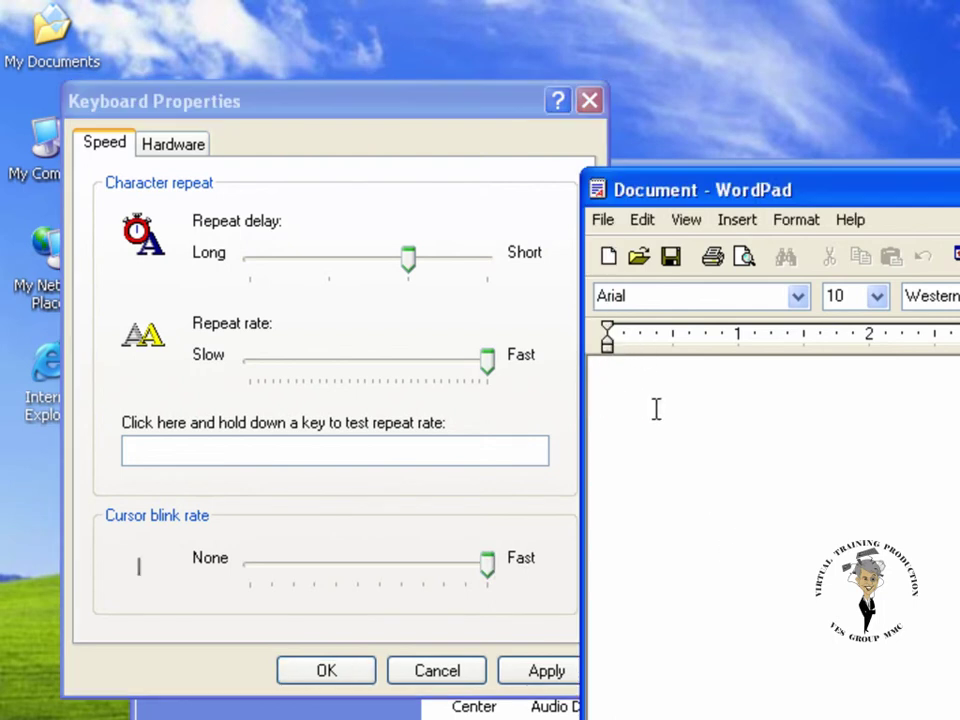
pyautogui.moveTo(489, 566); pyautogui.dragTo(322, 575)
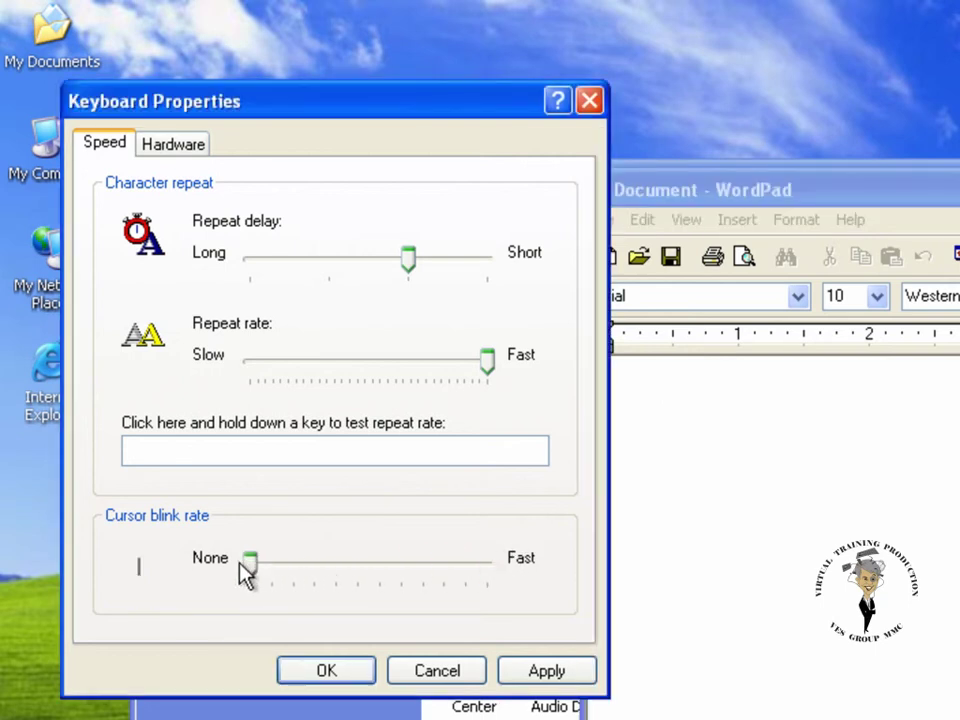
pyautogui.click(718, 474)
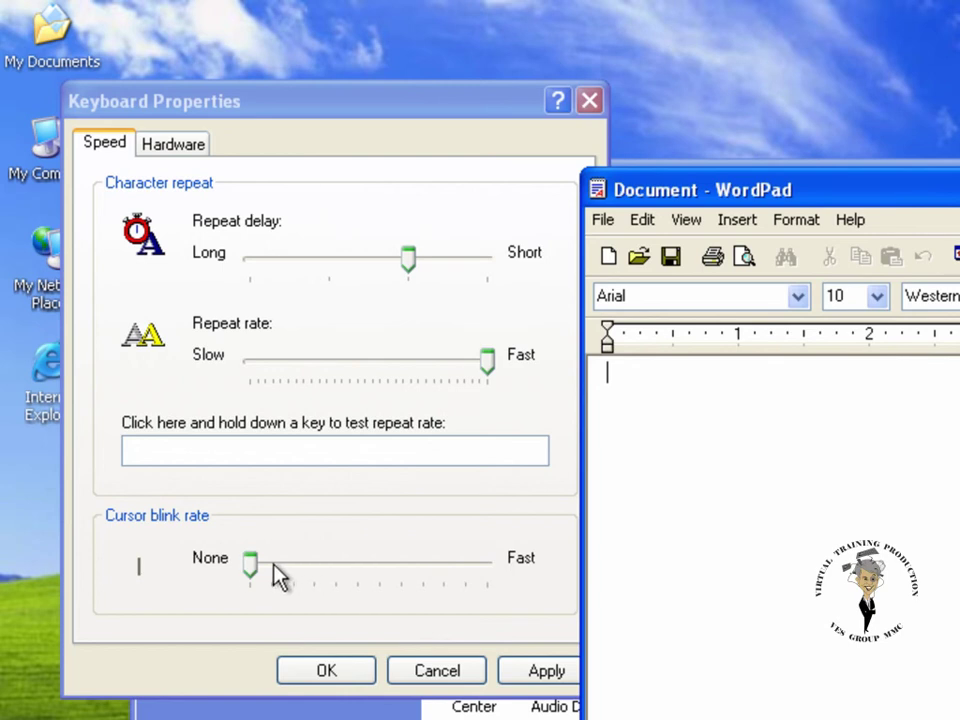
pyautogui.moveTo(249, 566); pyautogui.dragTo(321, 558)
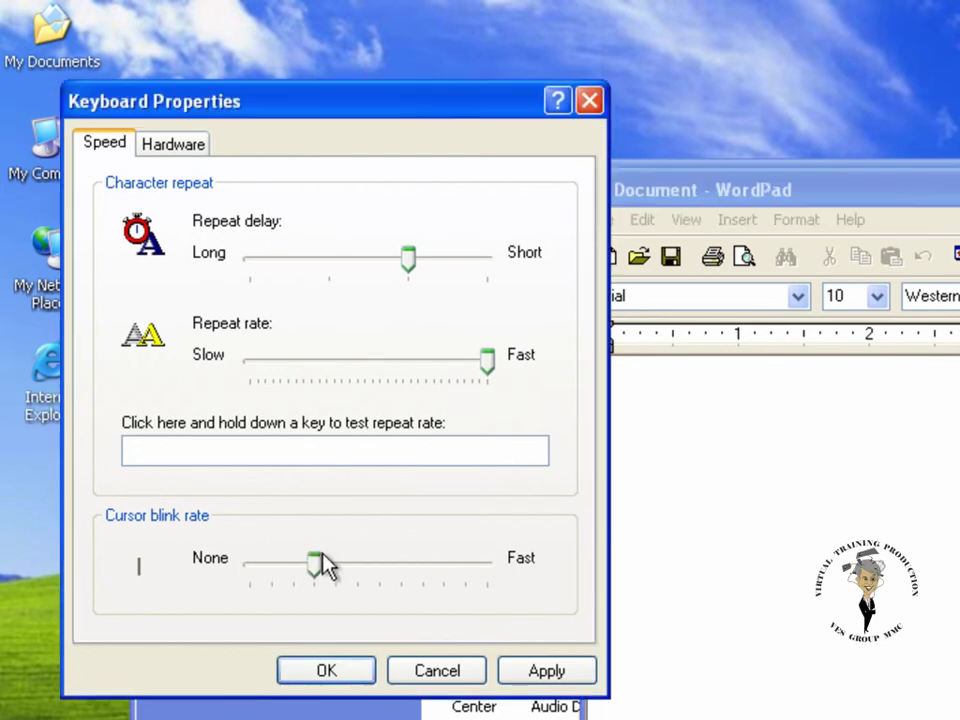
pyautogui.moveTo(383, 563); pyautogui.dragTo(358, 561)
pyautogui.click(747, 431)
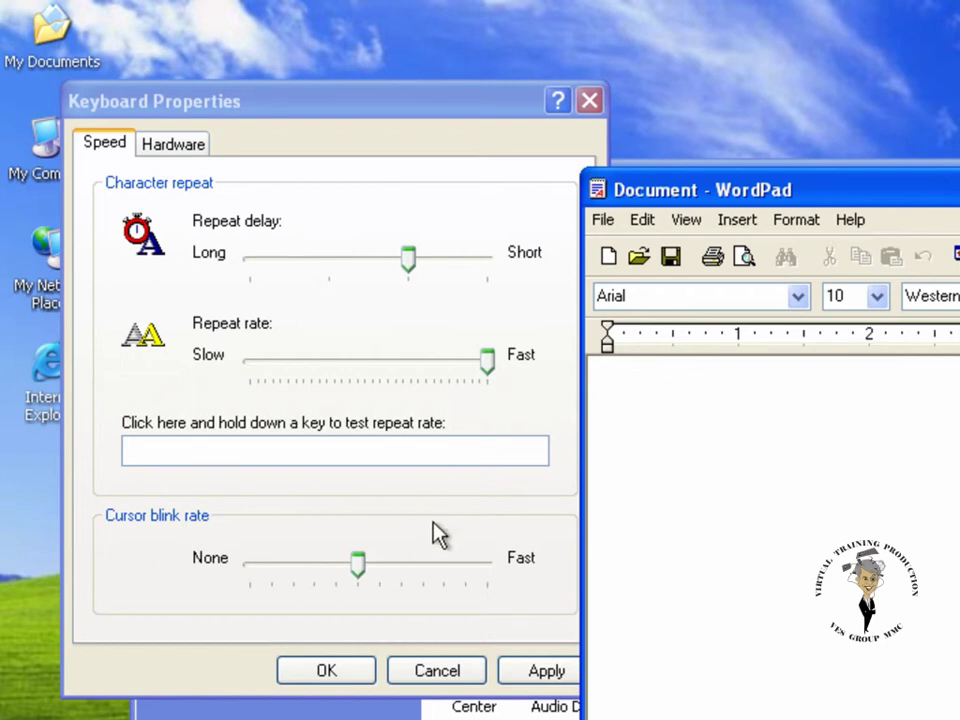
# Step: Set the cursor blink rate two notches below Fast and put the insertion point back in the WordPad document
pyautogui.click(359, 573)
pyautogui.moveTo(359, 573); pyautogui.dragTo(447, 574)
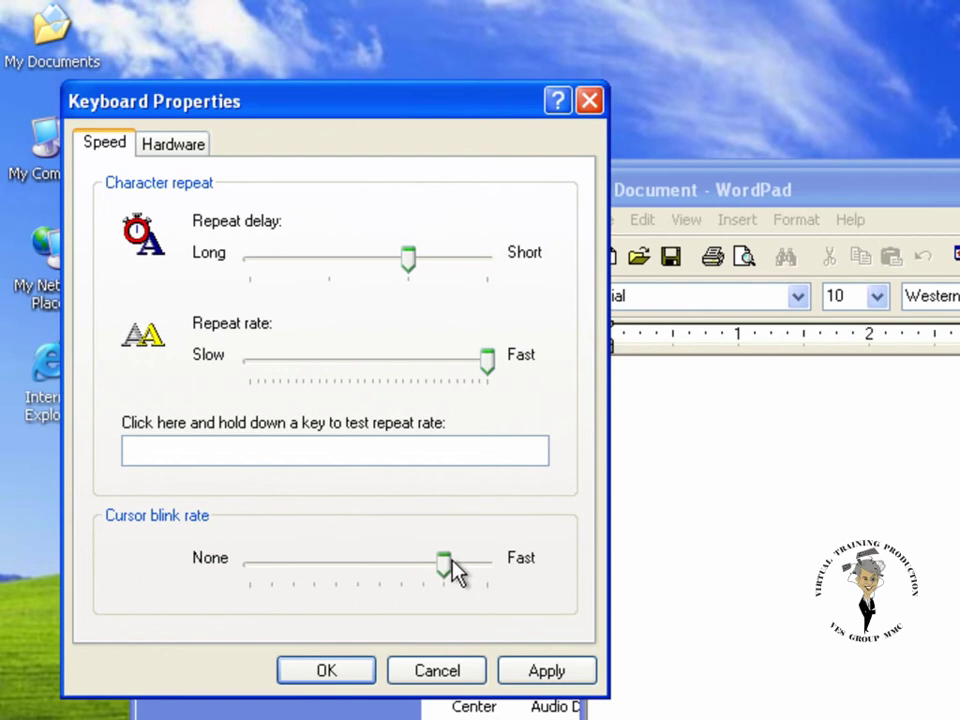
pyautogui.click(691, 481)
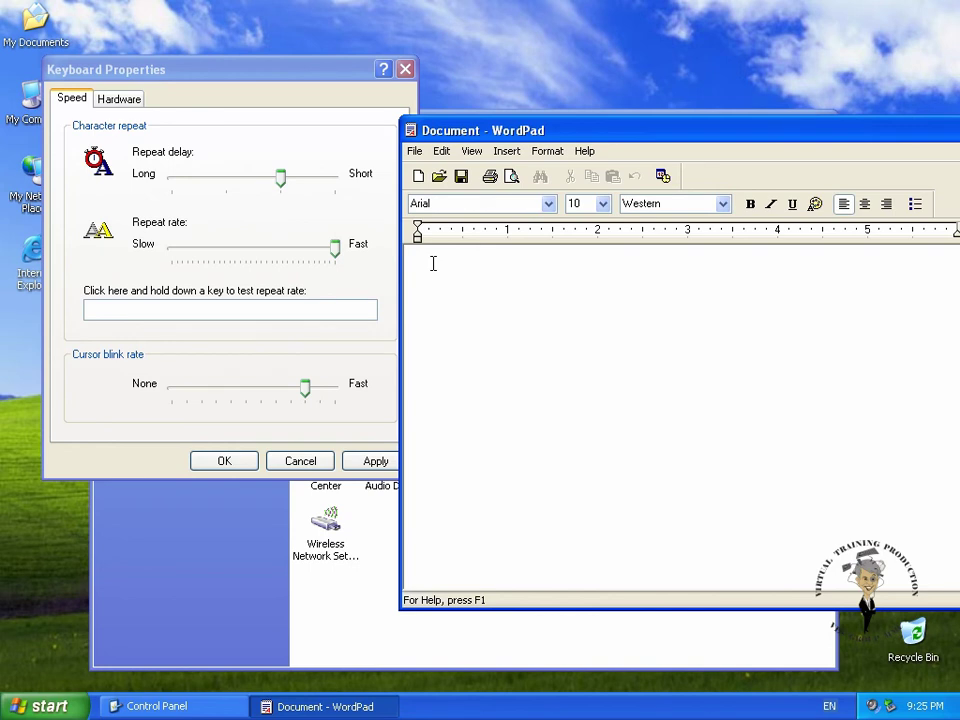
# Step: Test the Fast repeat rate by filling the first line of the WordPad document with a continuous run of the letter h
pyautogui.write('hhhhhhhhhhhhhhhhhhhhhhhhhhhhhhhhhhhhhh')
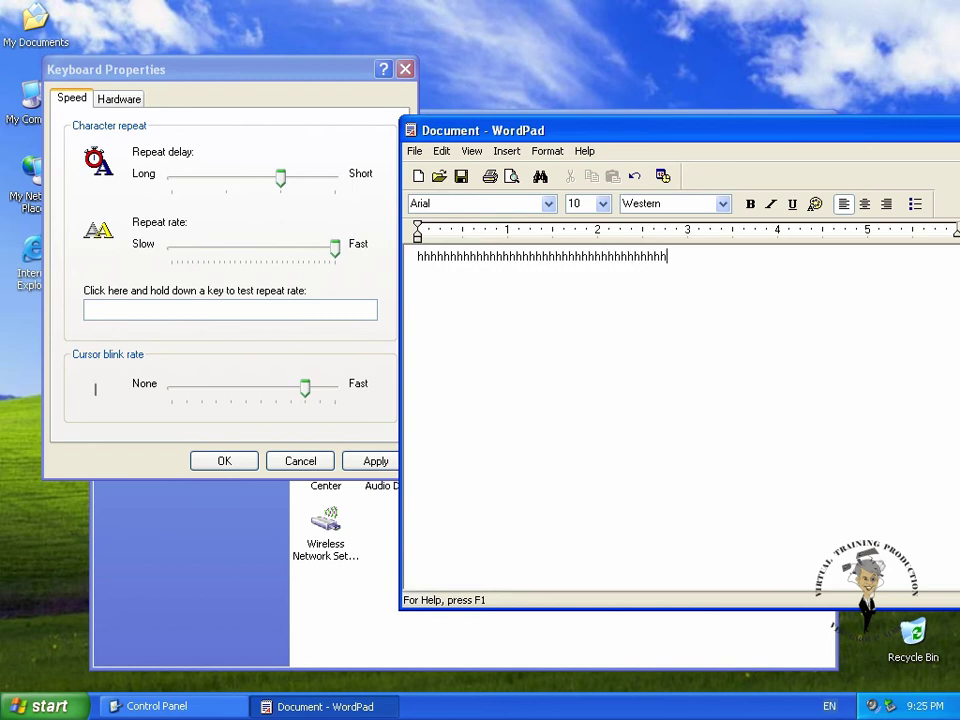
pyautogui.write('hhhhhhhhhhhhhhhhhhhhhhhhhhhhhhhhhhhhhhhhhhhhh')
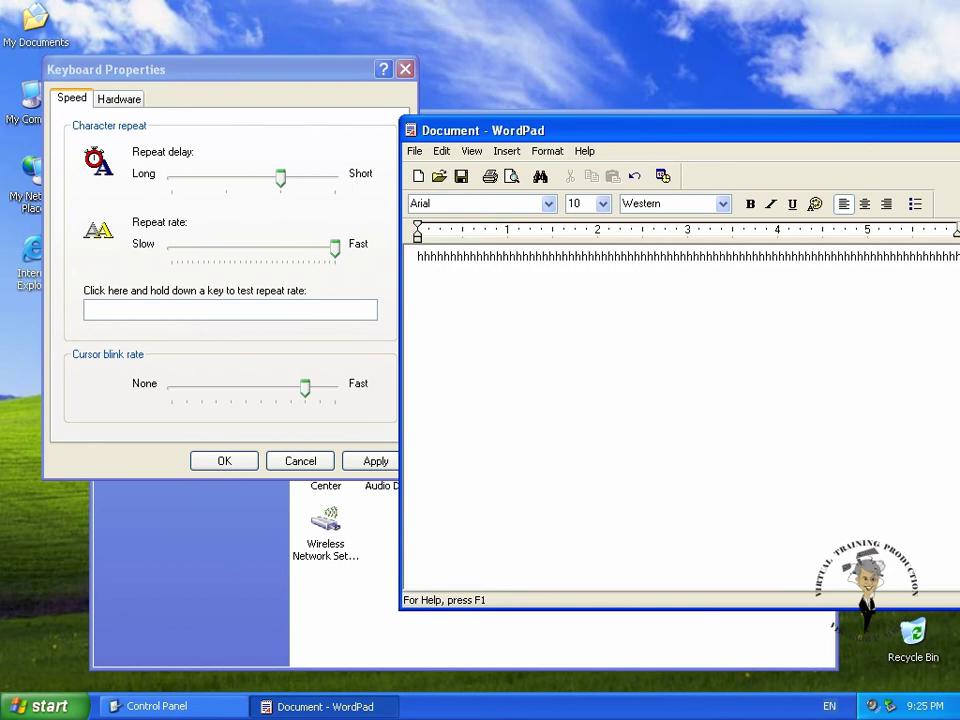
pyautogui.write('hhhhhhhhhhhh')
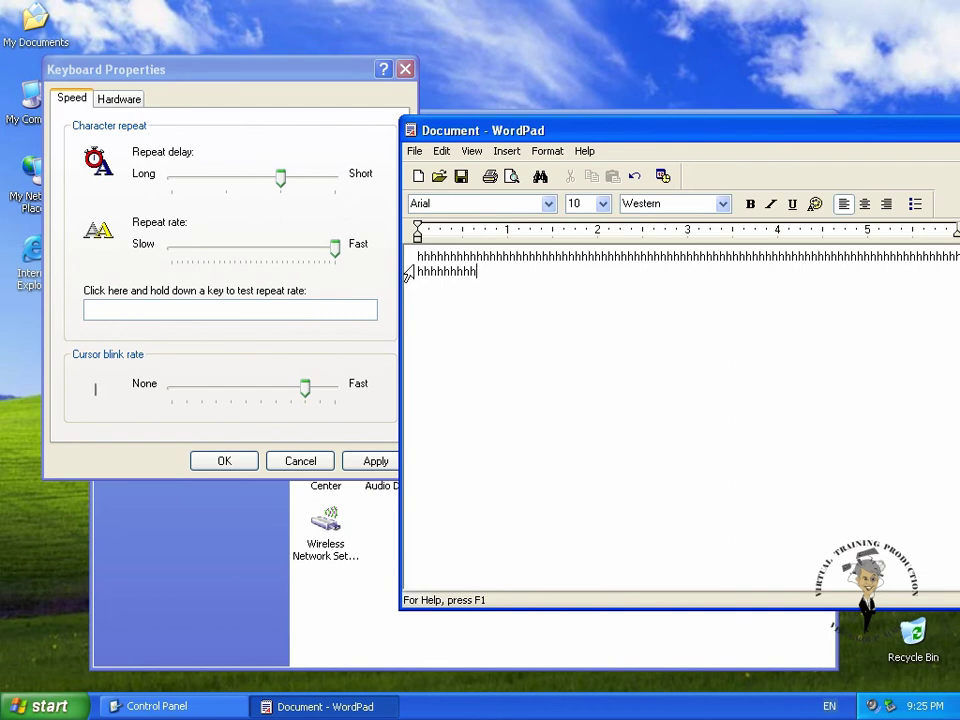
# Step: Set the repeat rate to Slow and test it with a run of the letter g after the h characters in WordPad
pyautogui.click(336, 252)
pyautogui.moveTo(335, 252); pyautogui.dragTo(170, 252)
pyautogui.click(519, 284)
pyautogui.write('ggg')
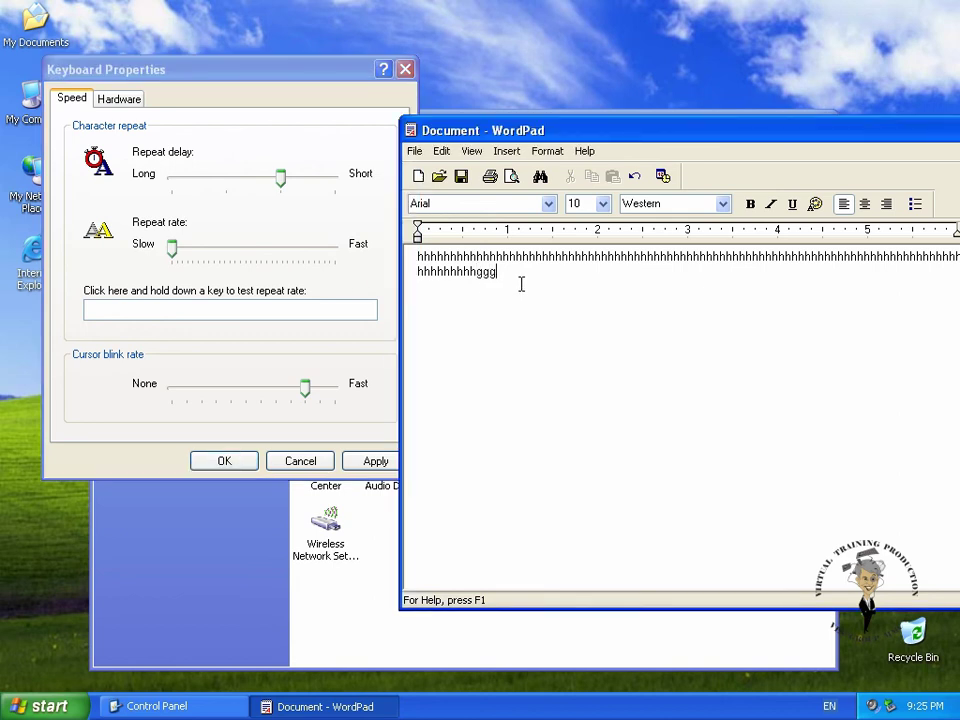
pyautogui.write('gggggggggggggggggg')
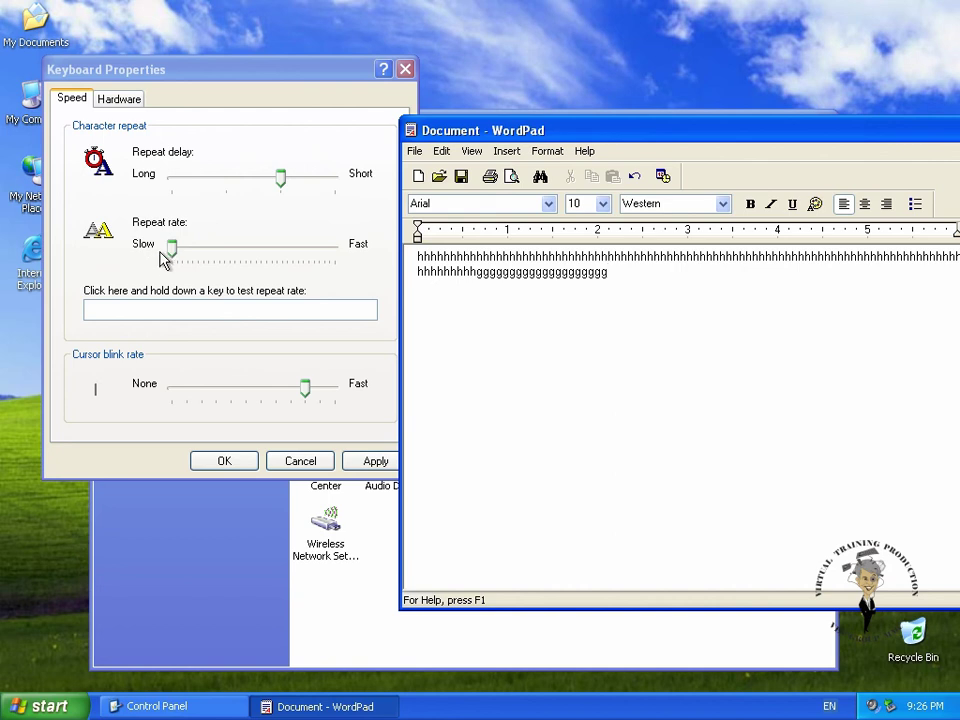
# Step: Set the repeat rate near Fast and the repeat delay to Long, testing them with more repeated g characters in WordPad
pyautogui.moveTo(171, 251); pyautogui.dragTo(285, 255)
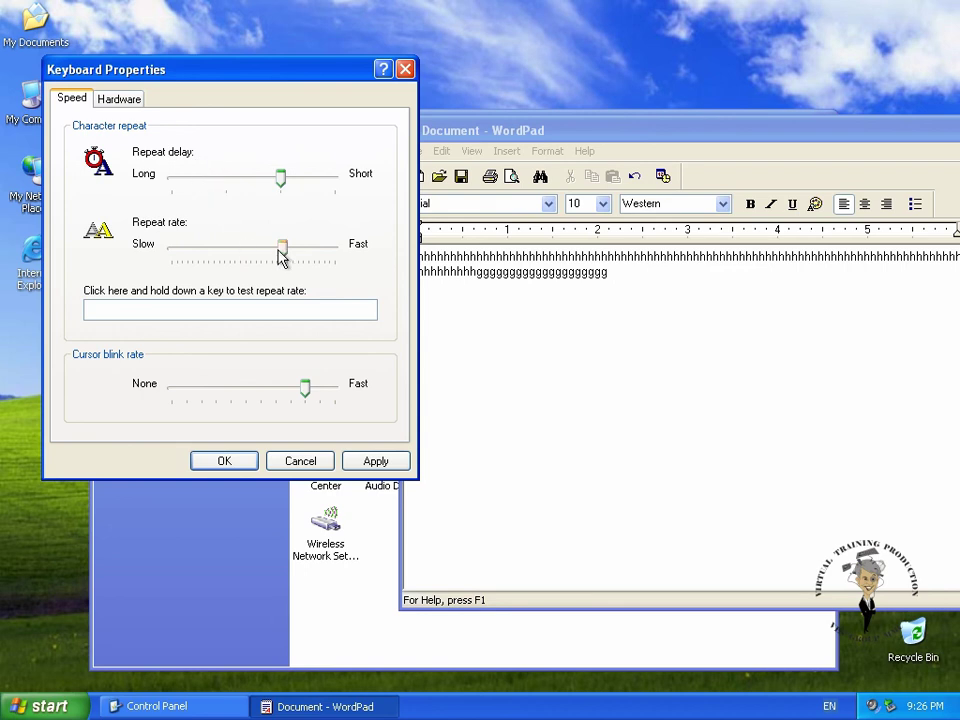
pyautogui.moveTo(283, 250); pyautogui.dragTo(317, 255)
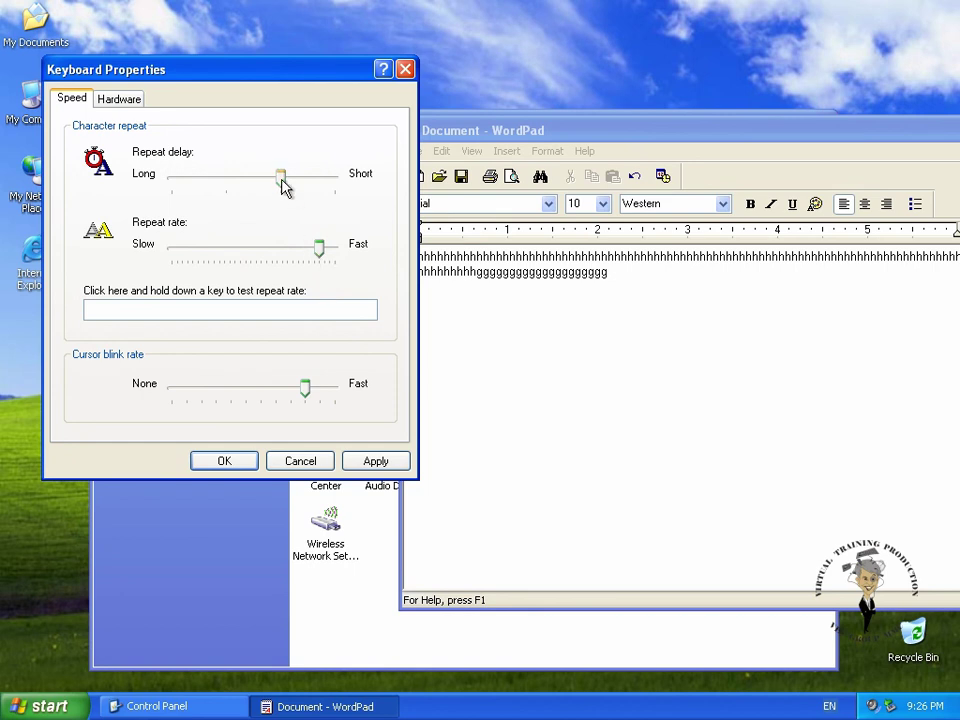
pyautogui.moveTo(283, 186); pyautogui.dragTo(166, 187)
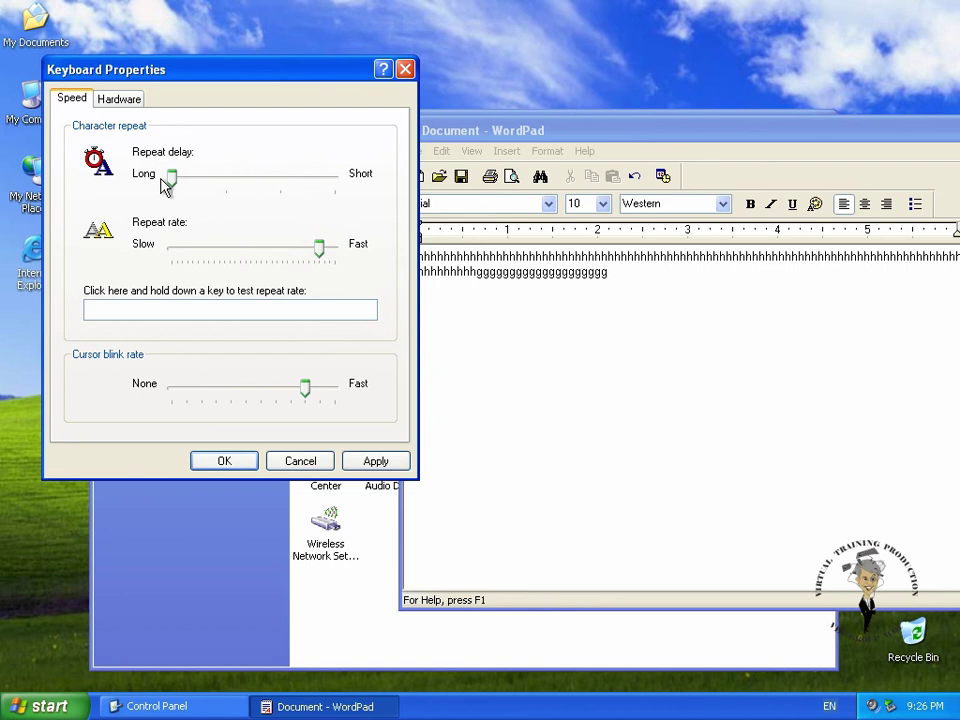
pyautogui.click(626, 268)
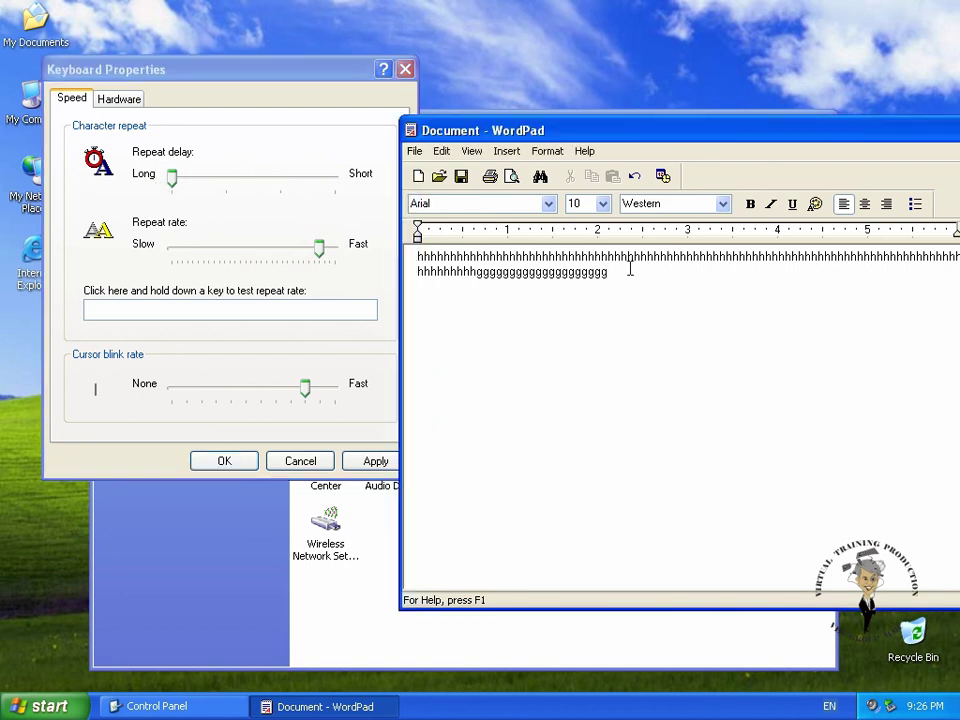
pyautogui.write('ggggggggggggggggggggggg')
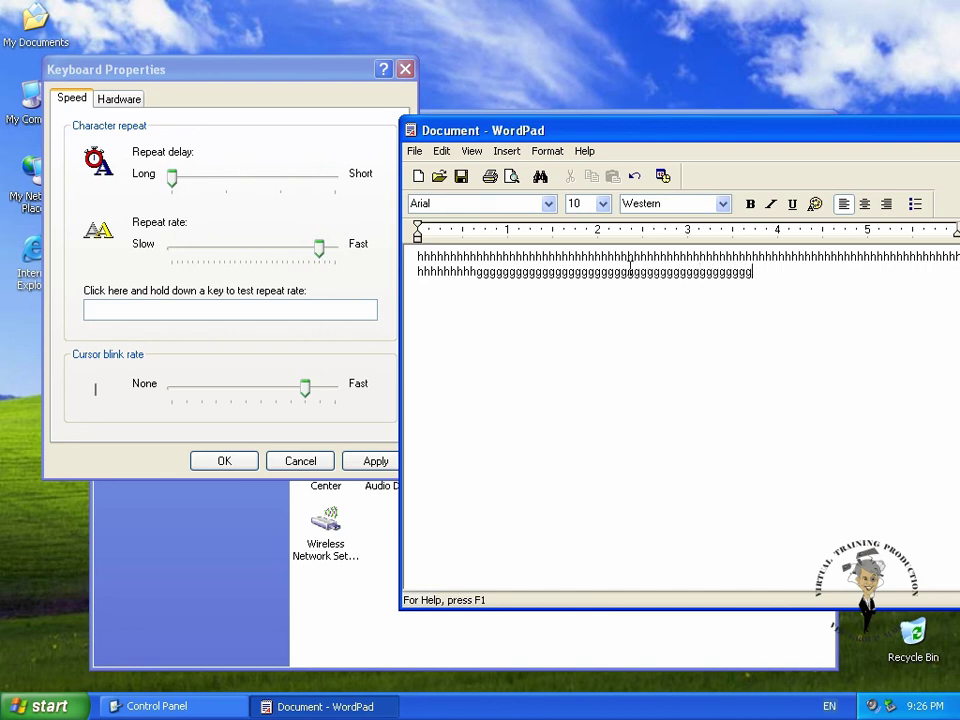
pyautogui.write('ggggggggggggggggggggggggggggggggggggggggggg')
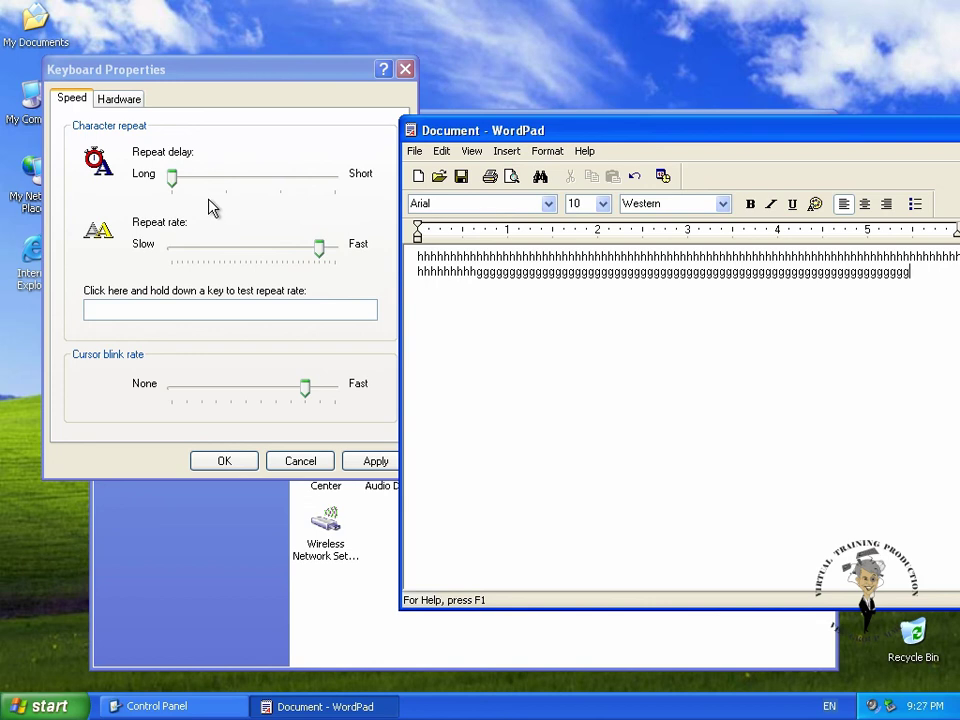
# Step: Set the repeat delay one notch below Short and the repeat rate about three quarters of the way towards Fast
pyautogui.click(174, 177)
pyautogui.moveTo(174, 177); pyautogui.dragTo(284, 178)
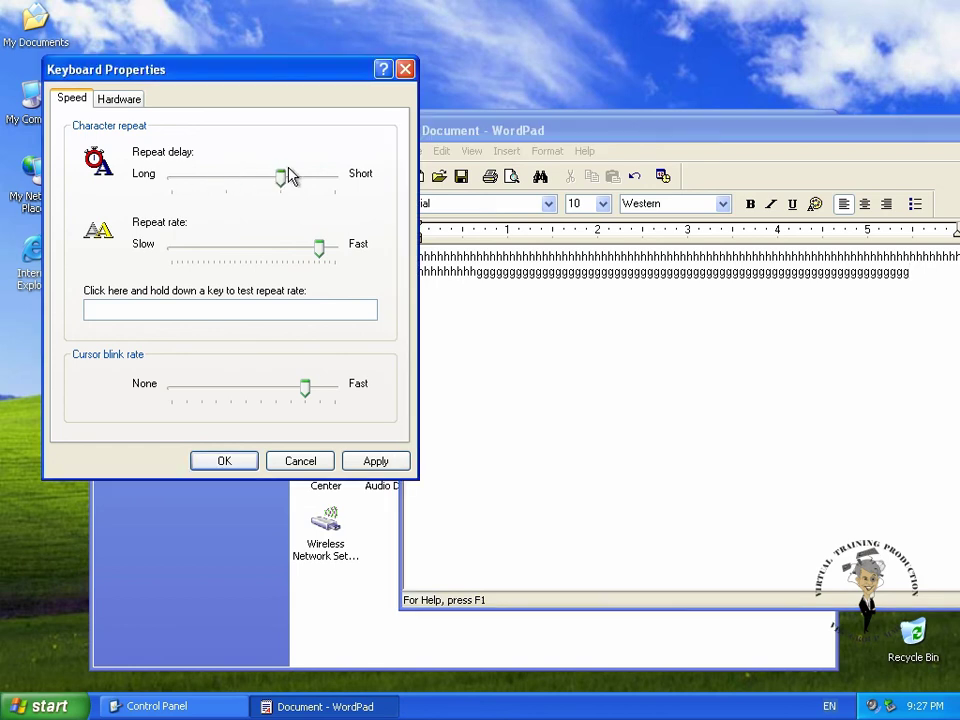
pyautogui.moveTo(319, 250); pyautogui.dragTo(296, 255)
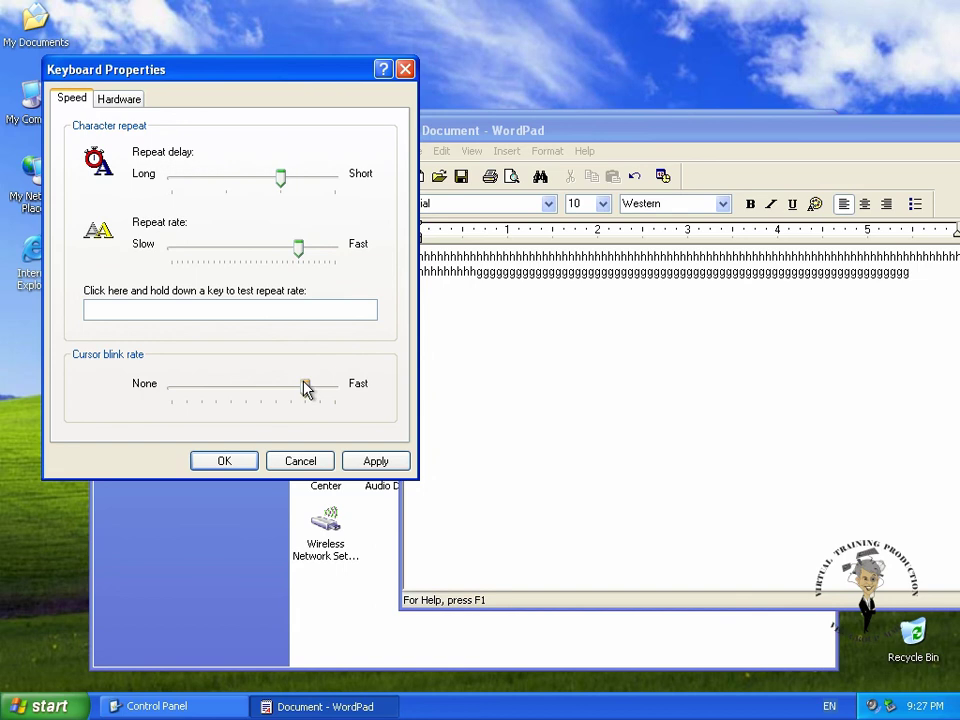